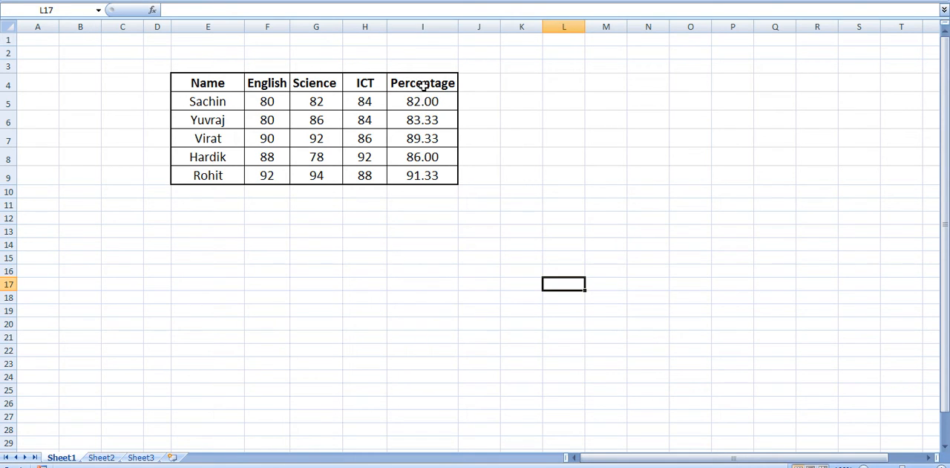
# - Start a Greater Than highlight rule on the Percentage column, cells I4:I9, with 83.34 as the threshold
pyautogui.moveTo(424, 83); pyautogui.dragTo(428, 173)
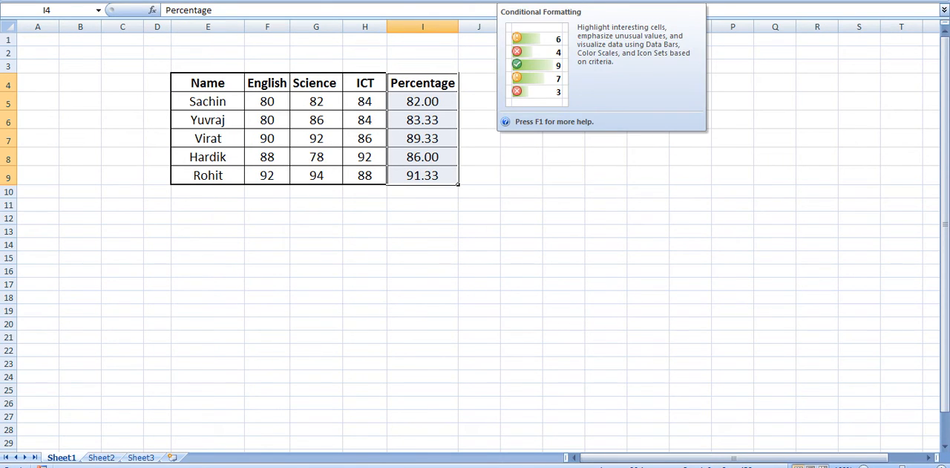
pyautogui.click(518, 0)
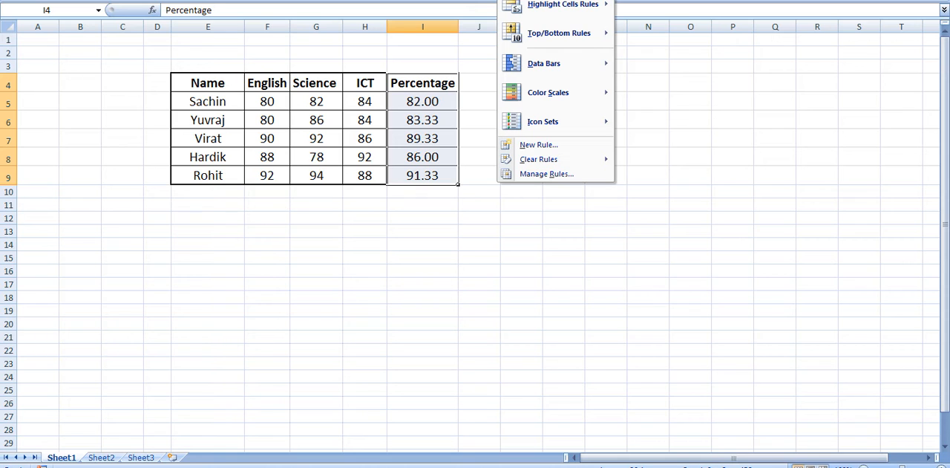
pyautogui.moveTo(545, 8)
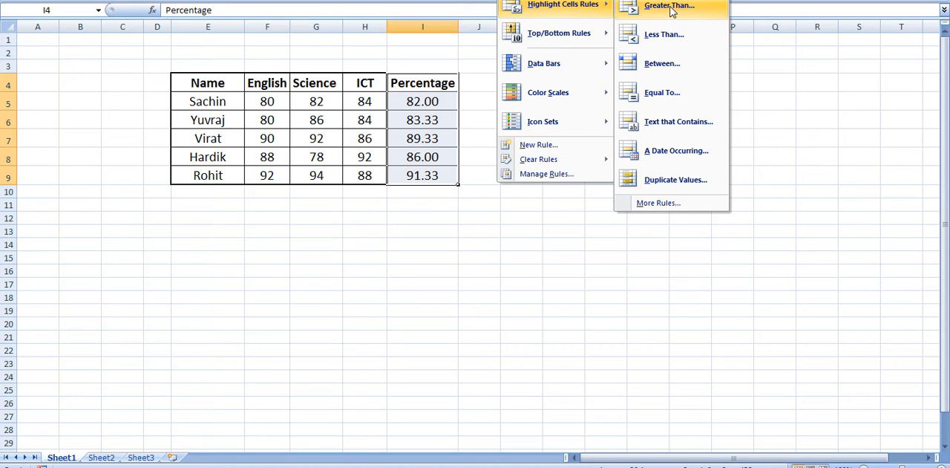
pyautogui.click(528, 0)
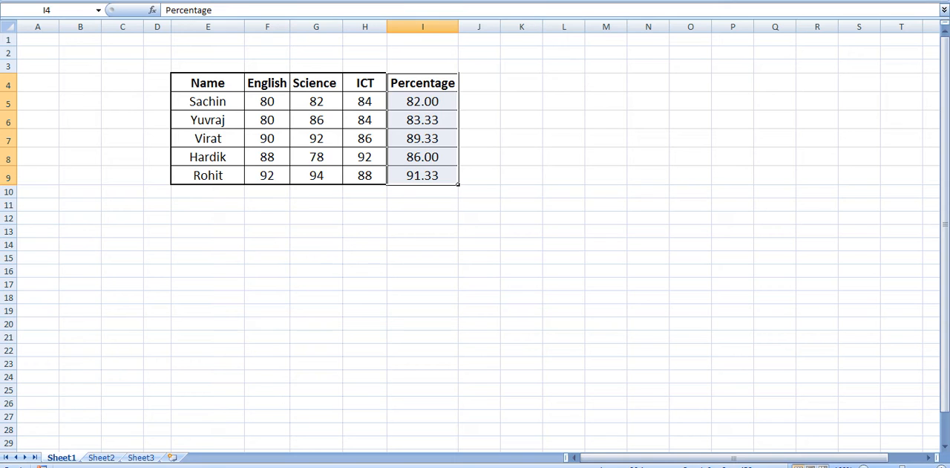
pyautogui.click(520, 1)
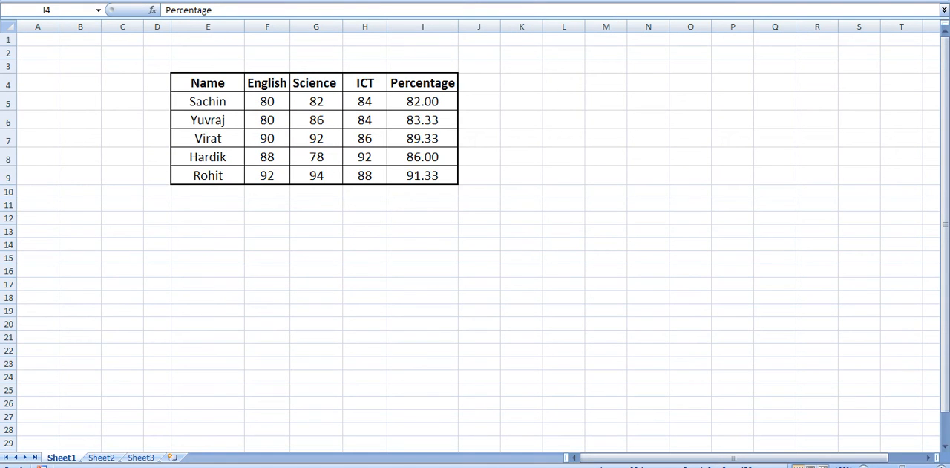
pyautogui.click(520, 1)
pyautogui.moveTo(551, 6)
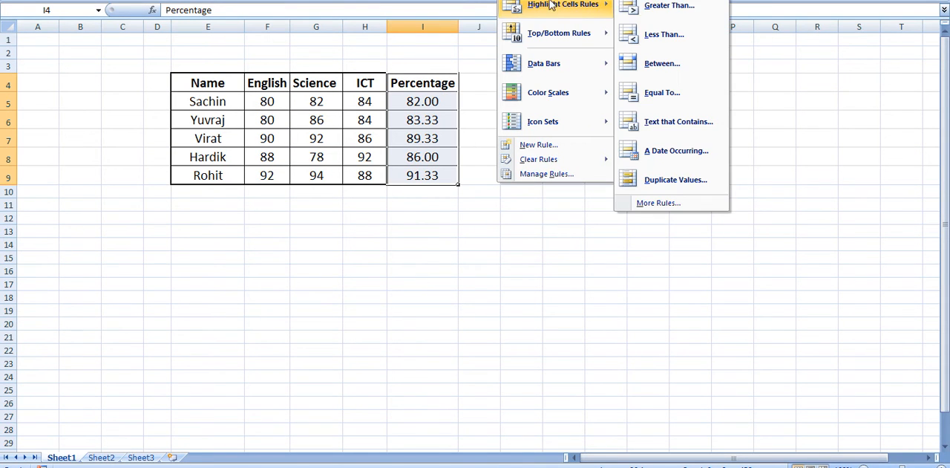
pyautogui.click(681, 10)
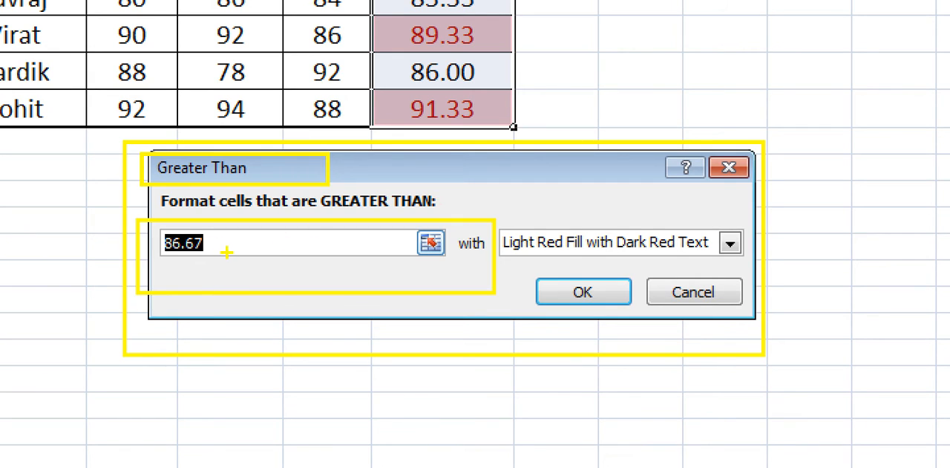
pyautogui.moveTo(151, 234); pyautogui.dragTo(236, 258)
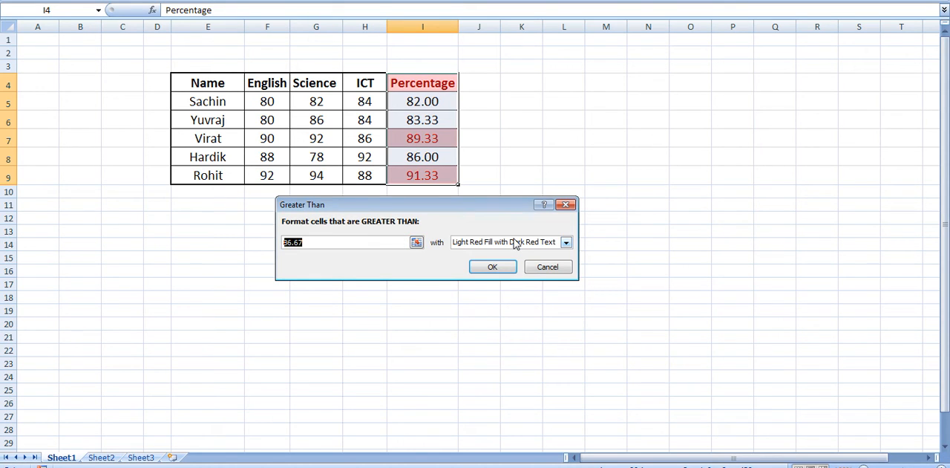
pyautogui.write('83.34')
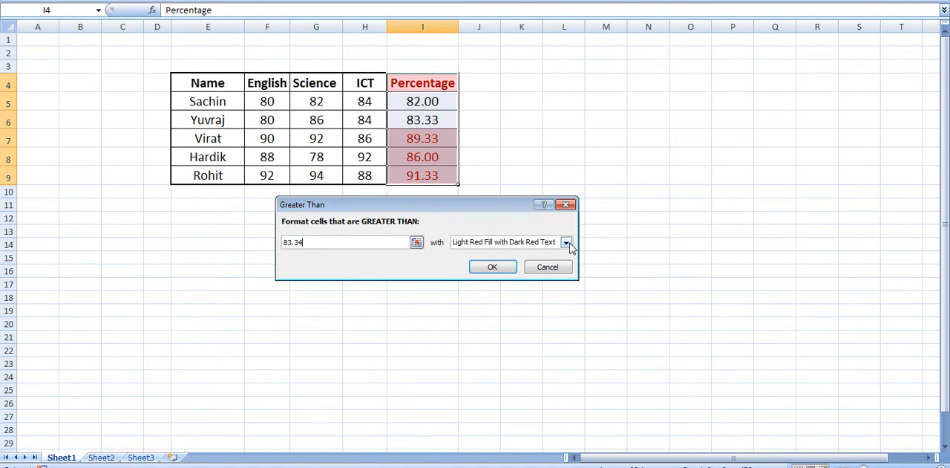
# - Format the matching percentages with Yellow Fill with Dark Yellow Text and apply the Greater Than rule
pyautogui.click(565, 242)
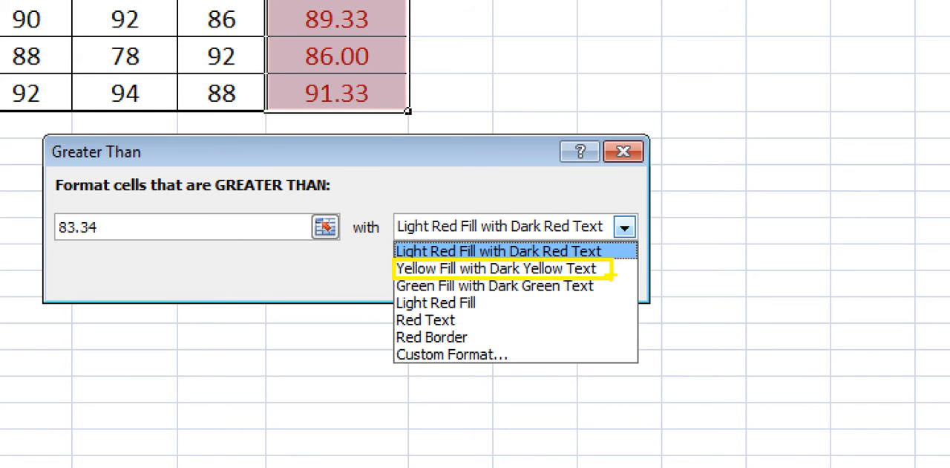
pyautogui.press('Escape')
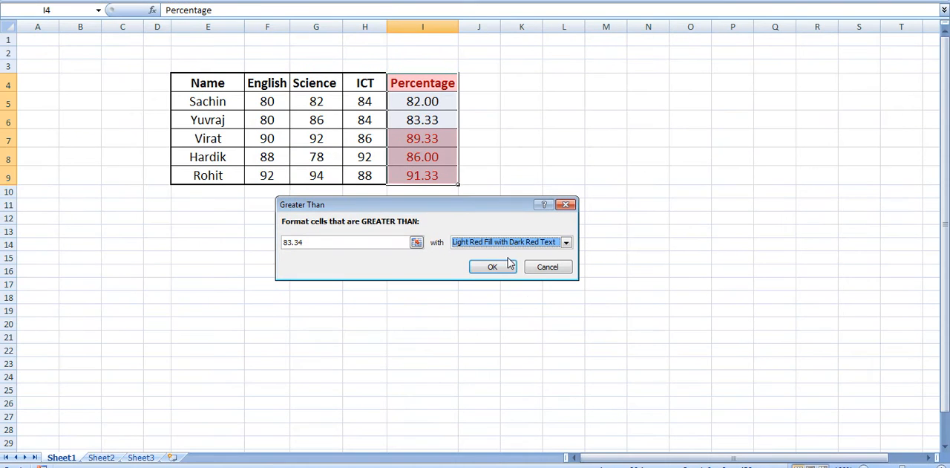
pyautogui.click(565, 245)
pyautogui.click(539, 260)
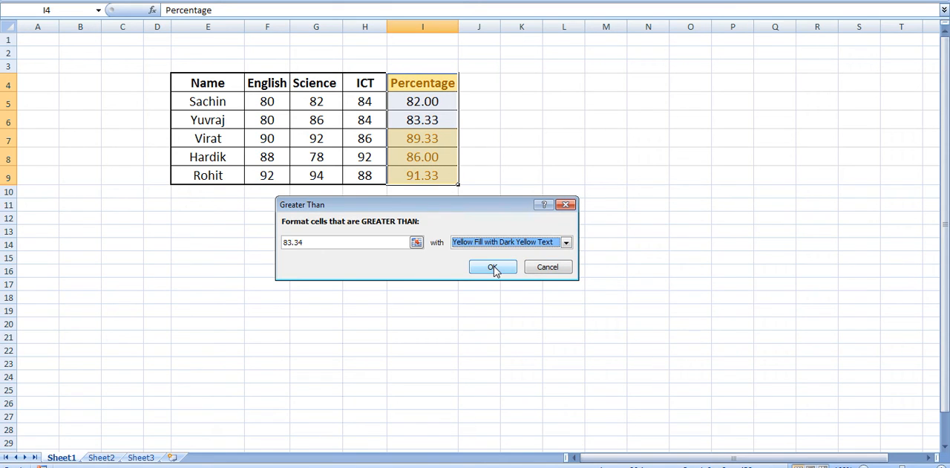
pyautogui.click(492, 267)
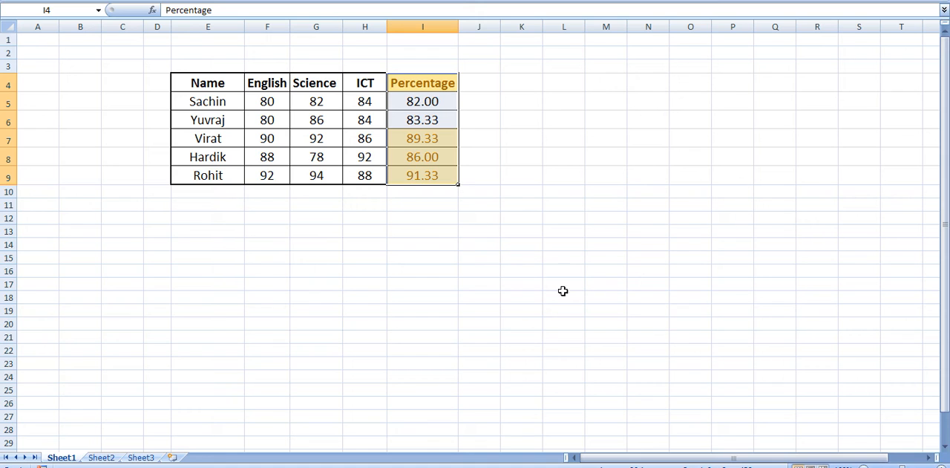
pyautogui.click(309, 282)
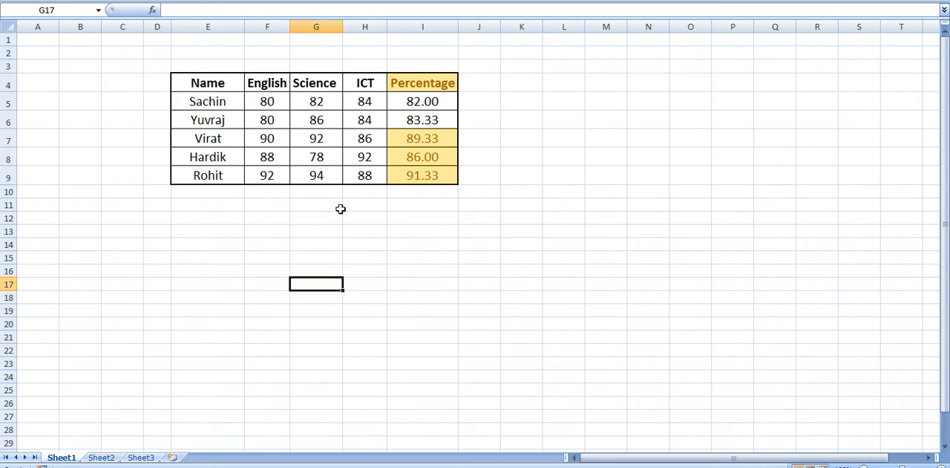
# - Start a Less Than highlight rule on the Science column, cells G4:G9, with 80 as the threshold
pyautogui.moveTo(320, 84); pyautogui.dragTo(321, 175)
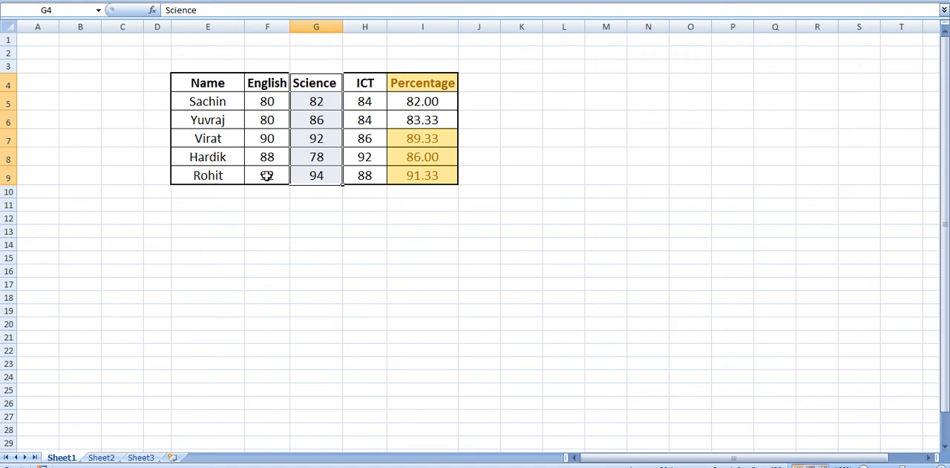
pyautogui.click(321, 84)
pyautogui.moveTo(321, 85); pyautogui.dragTo(319, 176)
pyautogui.click(518, 1)
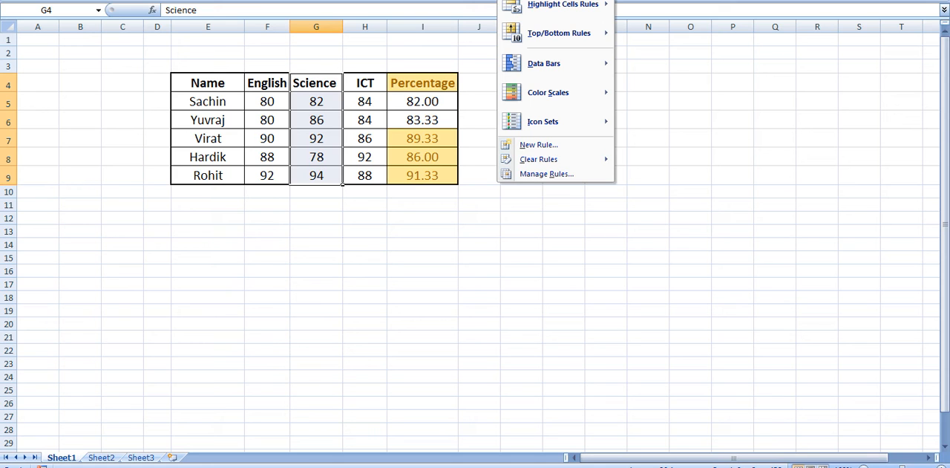
pyautogui.moveTo(562, 4)
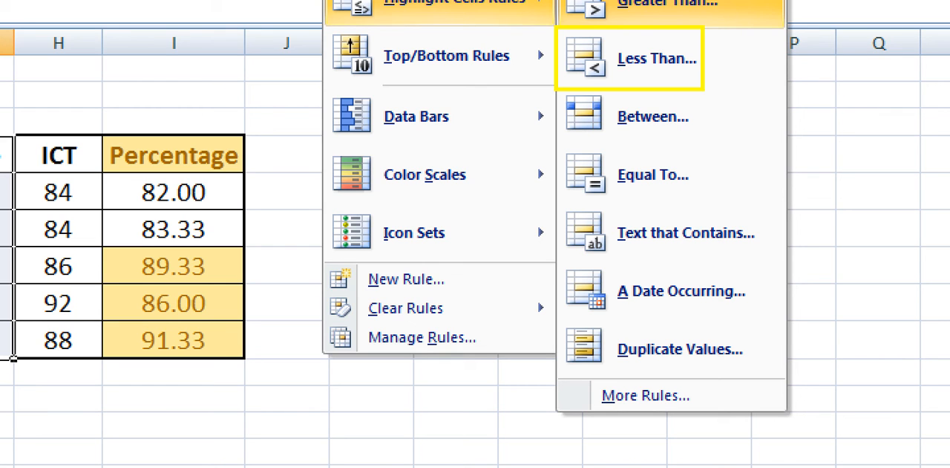
pyautogui.press('Escape')
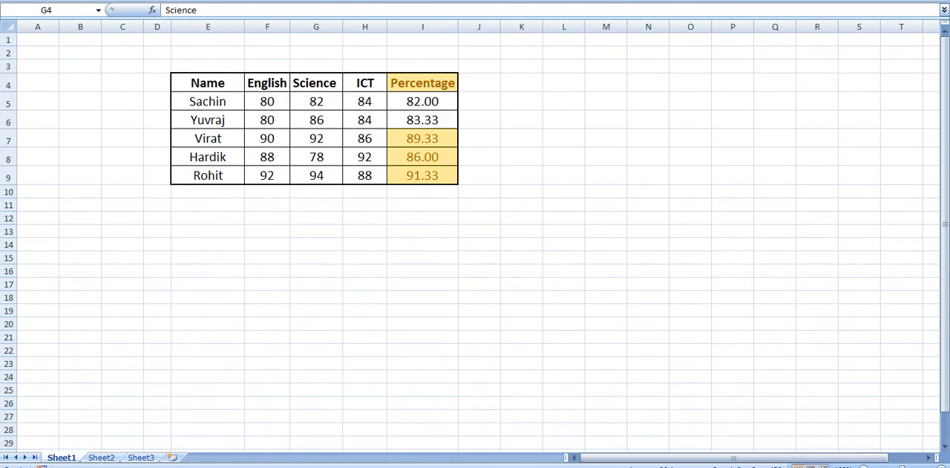
pyautogui.click(521, 1)
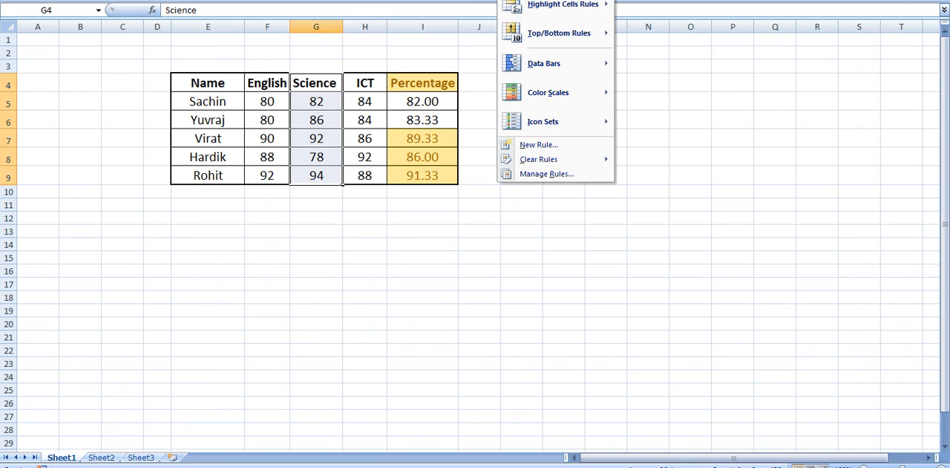
pyautogui.moveTo(550, 9)
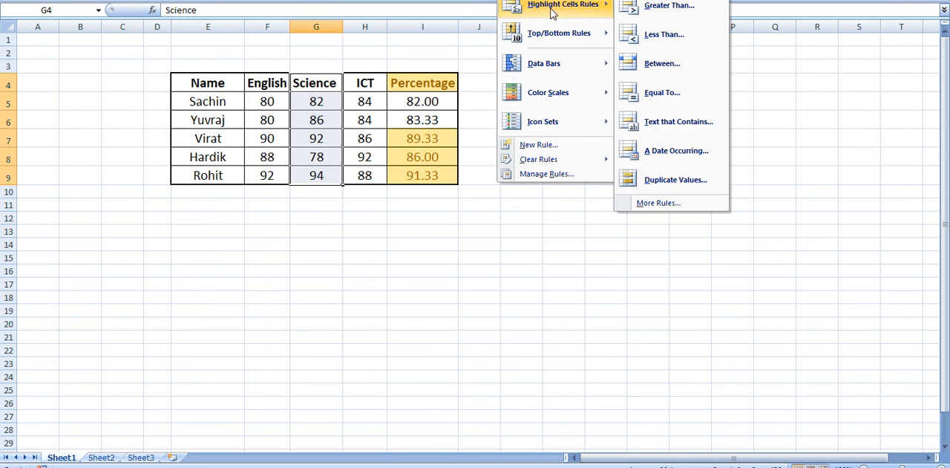
pyautogui.click(648, 43)
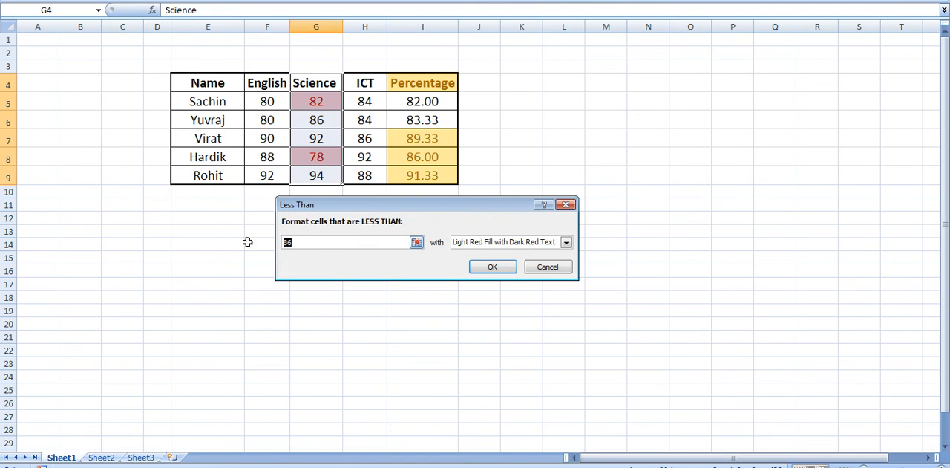
pyautogui.write('80')
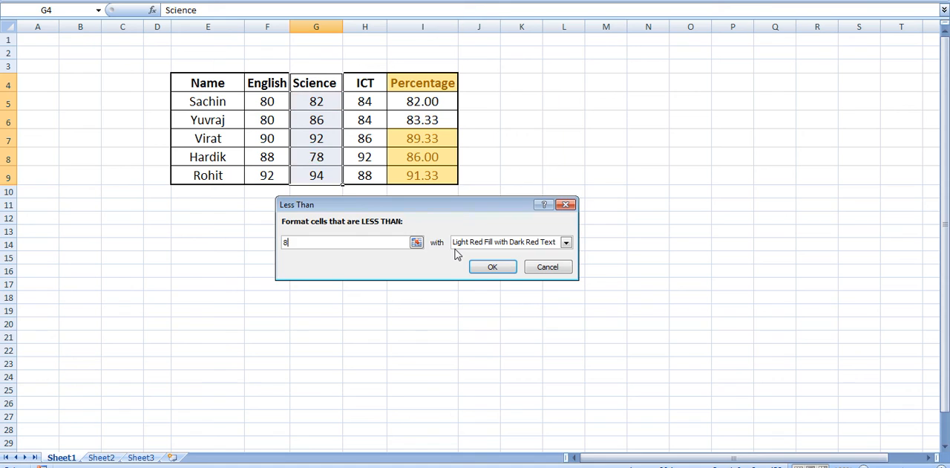
# - Choose Light Red Fill with Dark Red Text for the matching Science marks and apply the Less Than rule
pyautogui.click(566, 242)
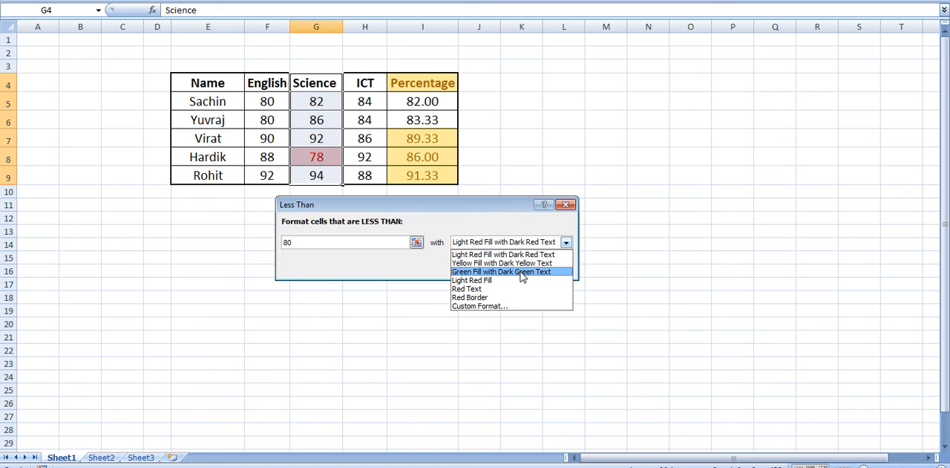
pyautogui.click(542, 253)
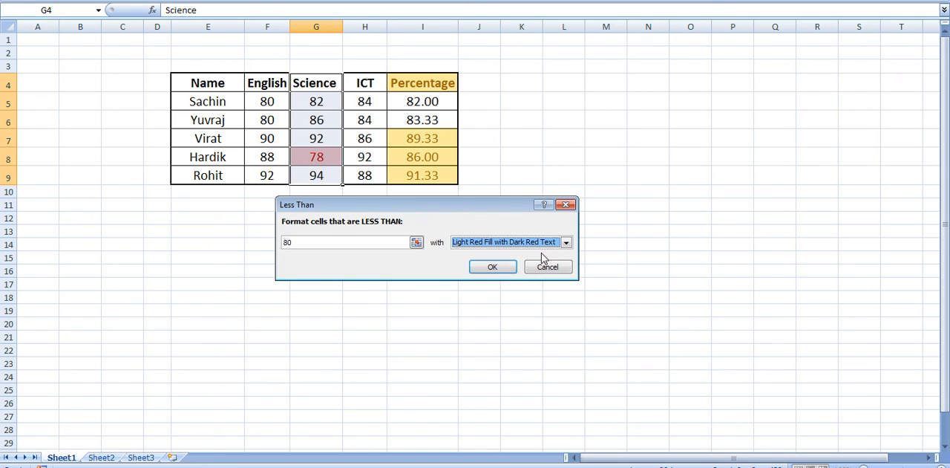
pyautogui.click(492, 268)
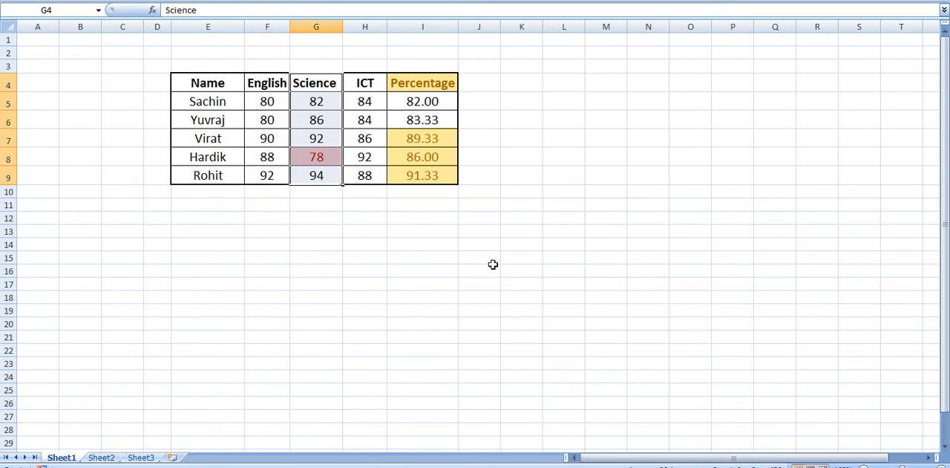
pyautogui.click(610, 259)
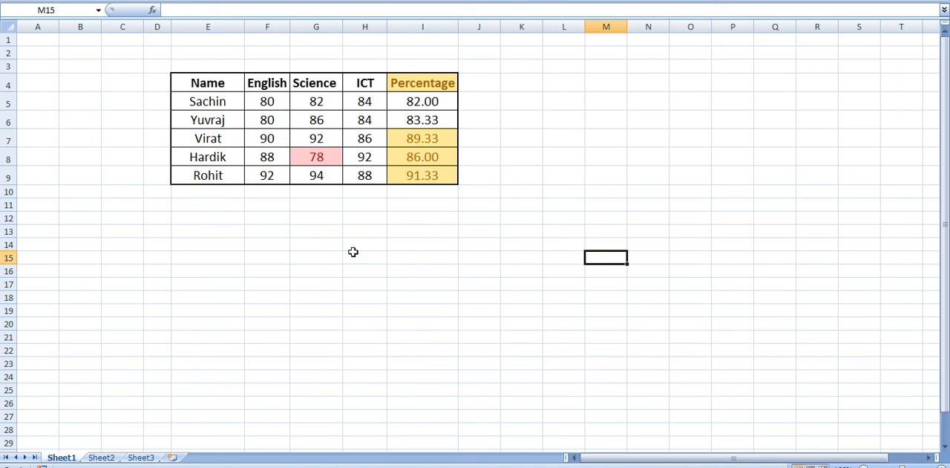
# - Select cell G8 and clear the conditional formatting rules from the entire sheet
pyautogui.click(325, 157)
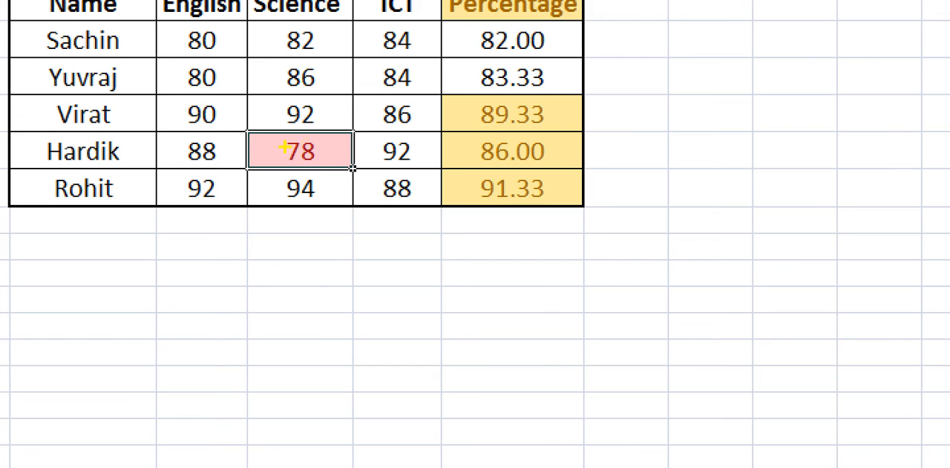
pyautogui.moveTo(281, 132); pyautogui.dragTo(339, 175)
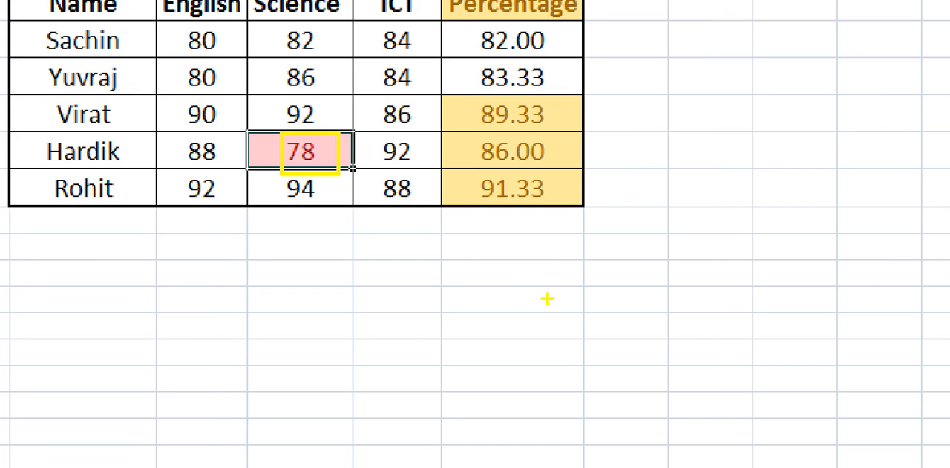
pyautogui.press('Escape')
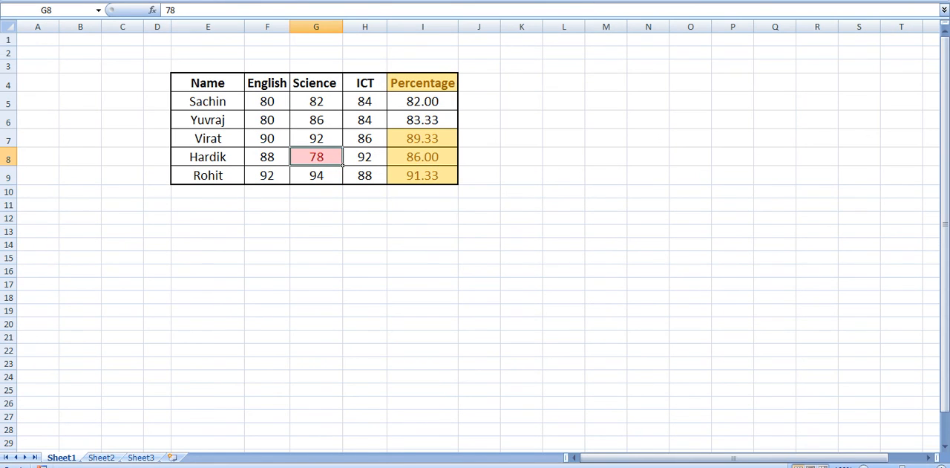
pyautogui.click(520, 0)
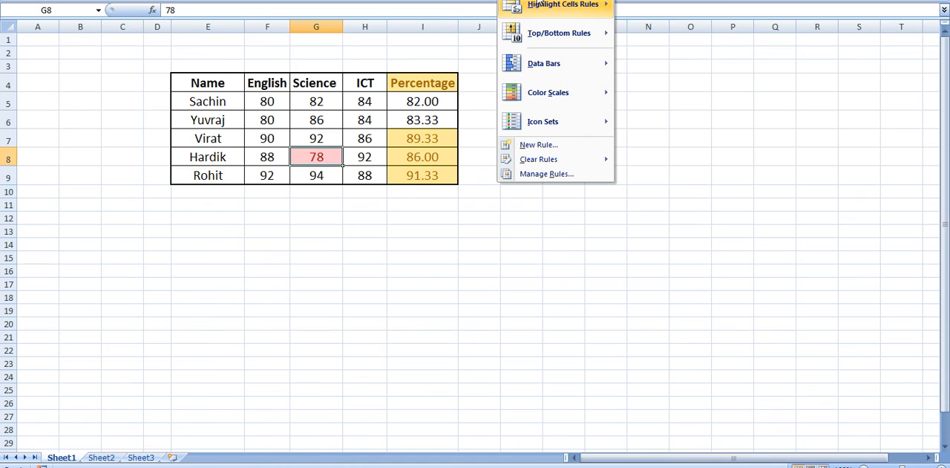
pyautogui.moveTo(551, 167)
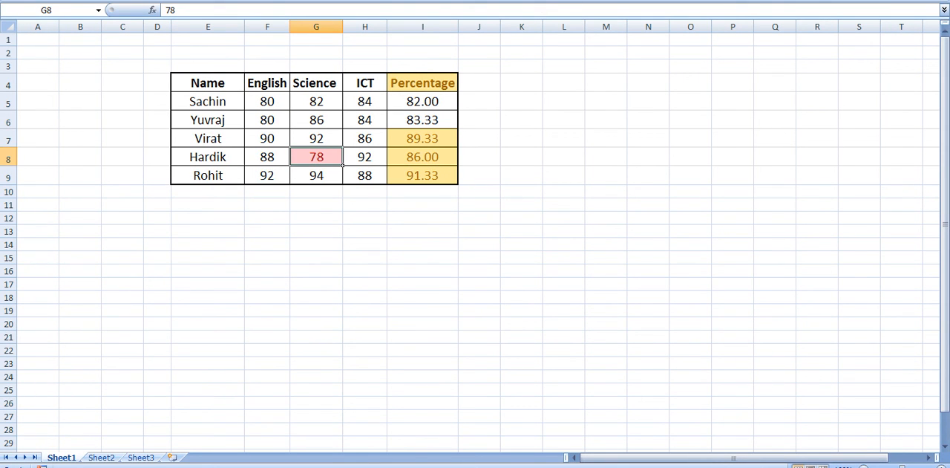
pyautogui.click(537, 2)
pyautogui.moveTo(544, 164)
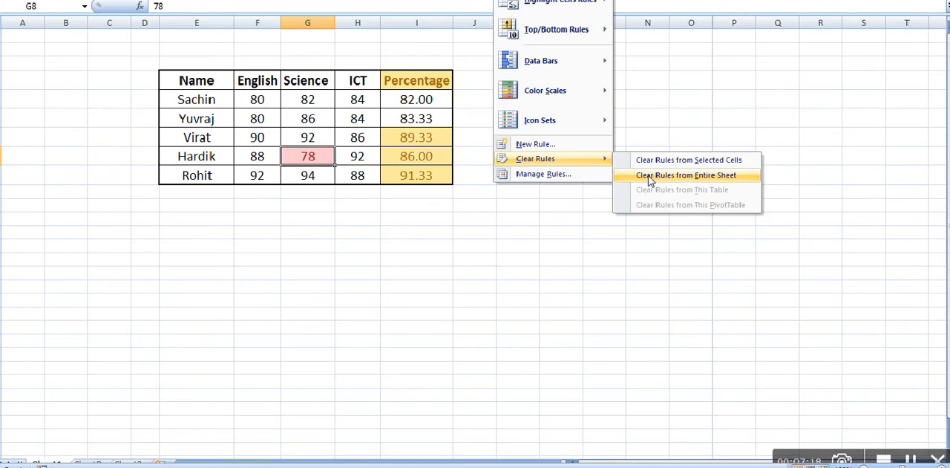
pyautogui.click(648, 175)
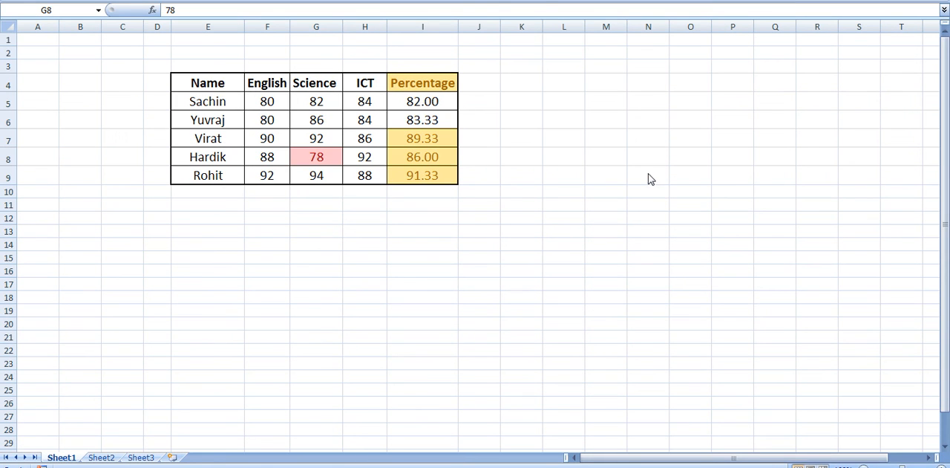
pyautogui.click(518, 0)
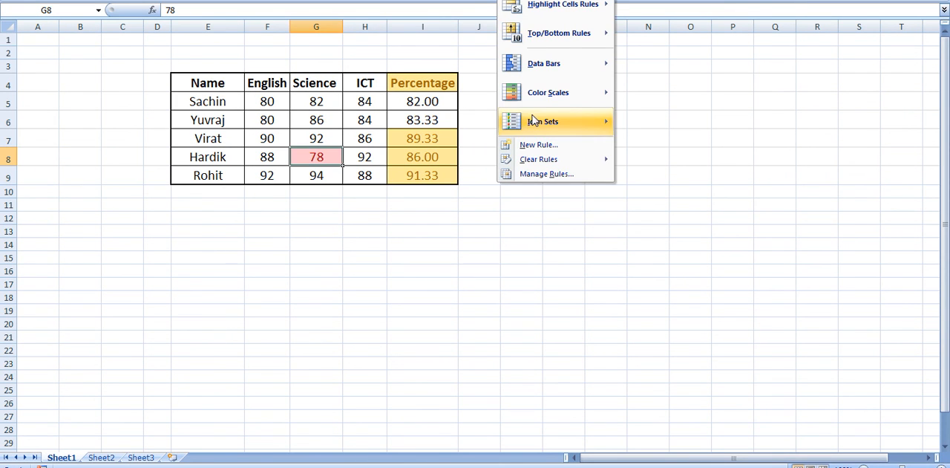
pyautogui.moveTo(540, 158)
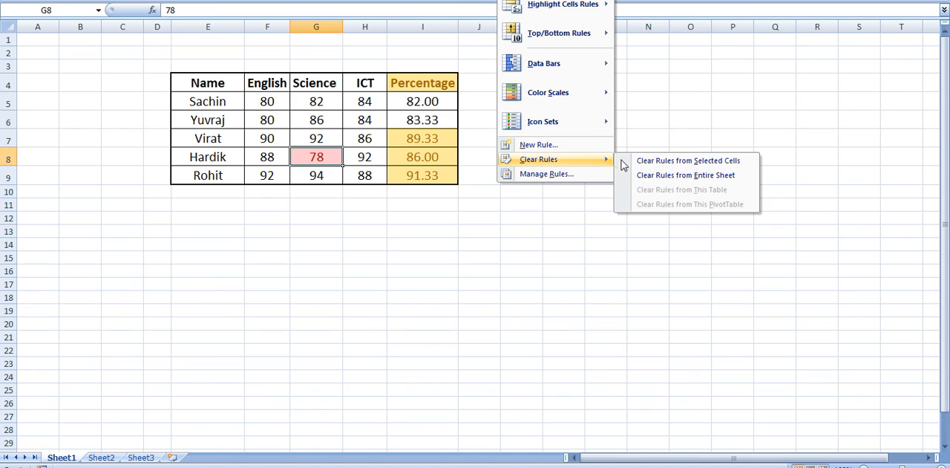
pyautogui.click(680, 178)
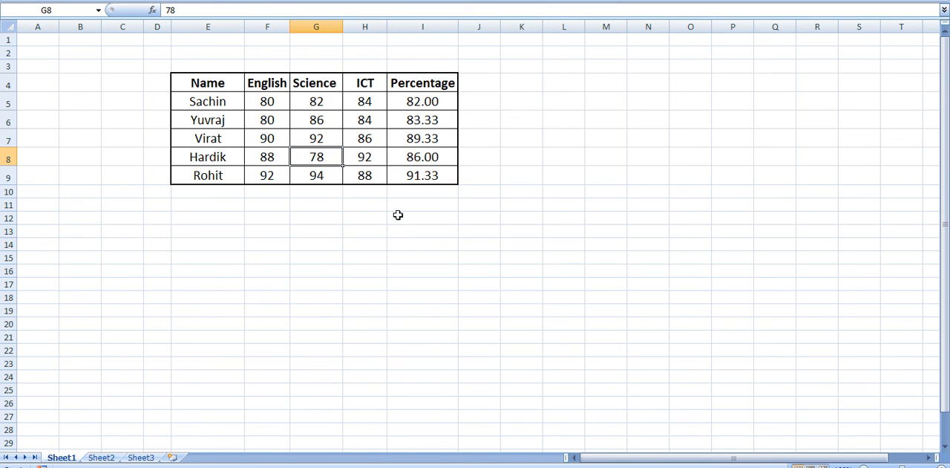